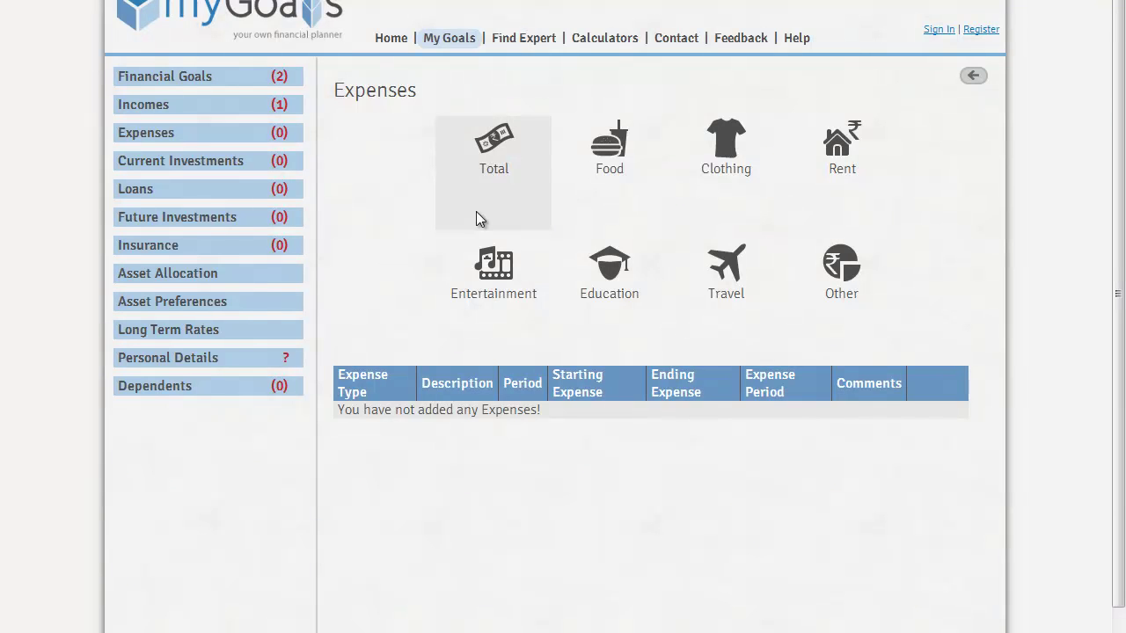
Step: Start a Total expense item and describe it as "Total monthly expense"
click(495, 172)
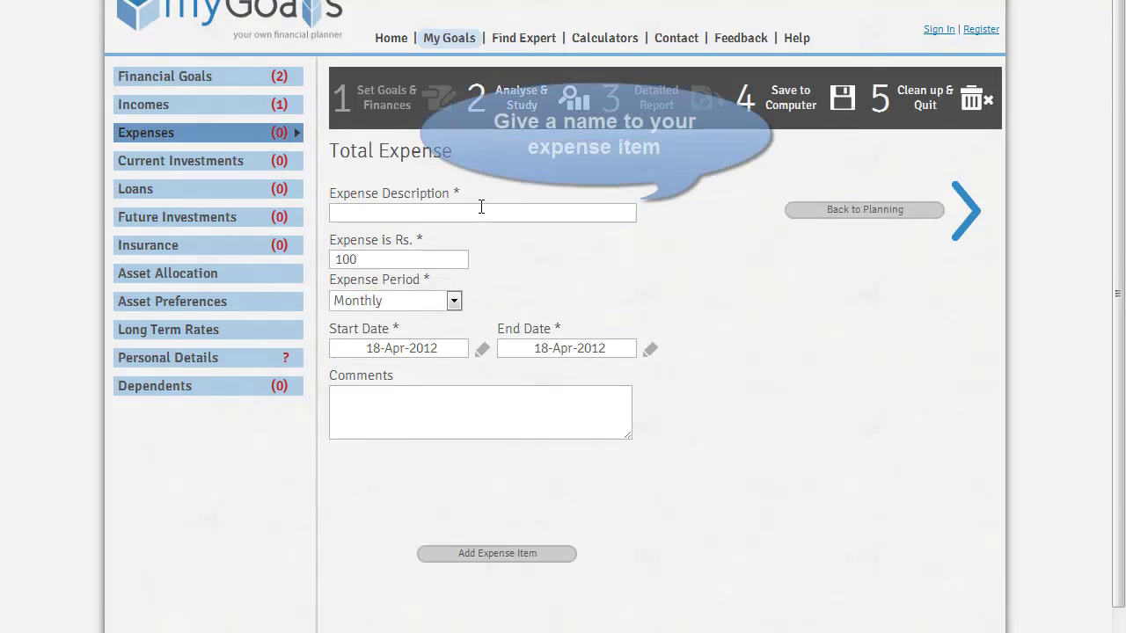
click(481, 211)
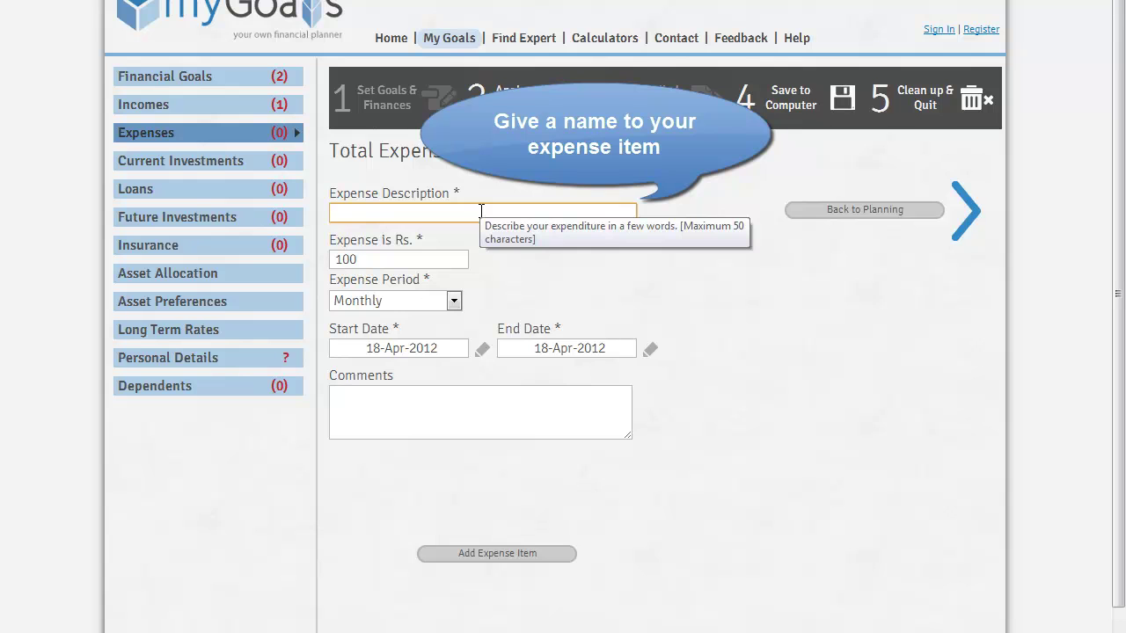
text(T)
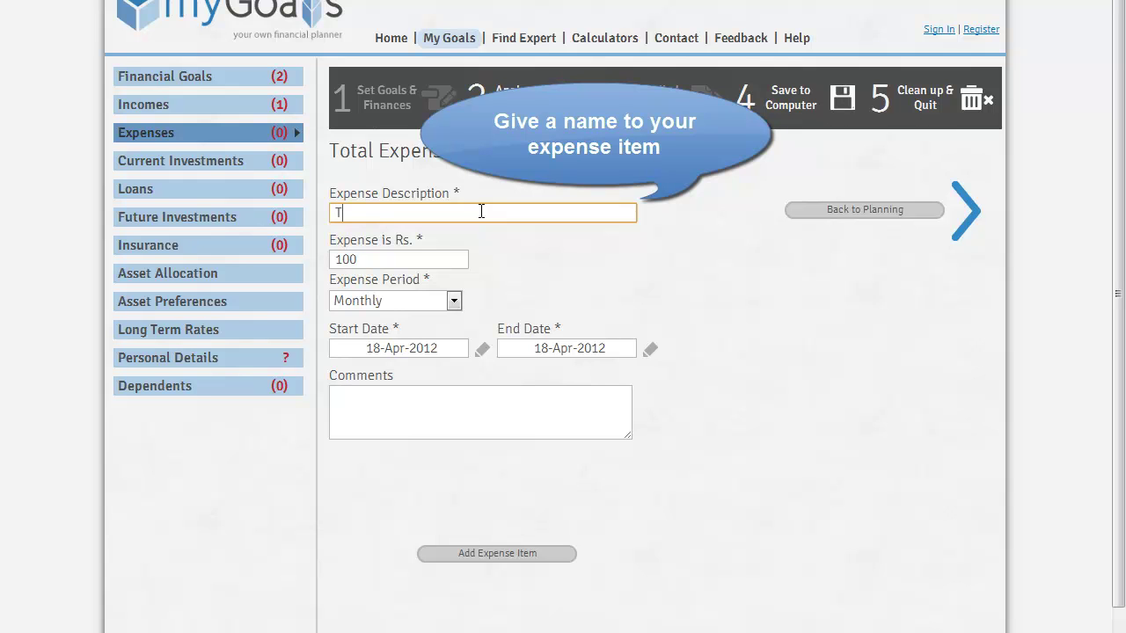
text(otal monthly expense)
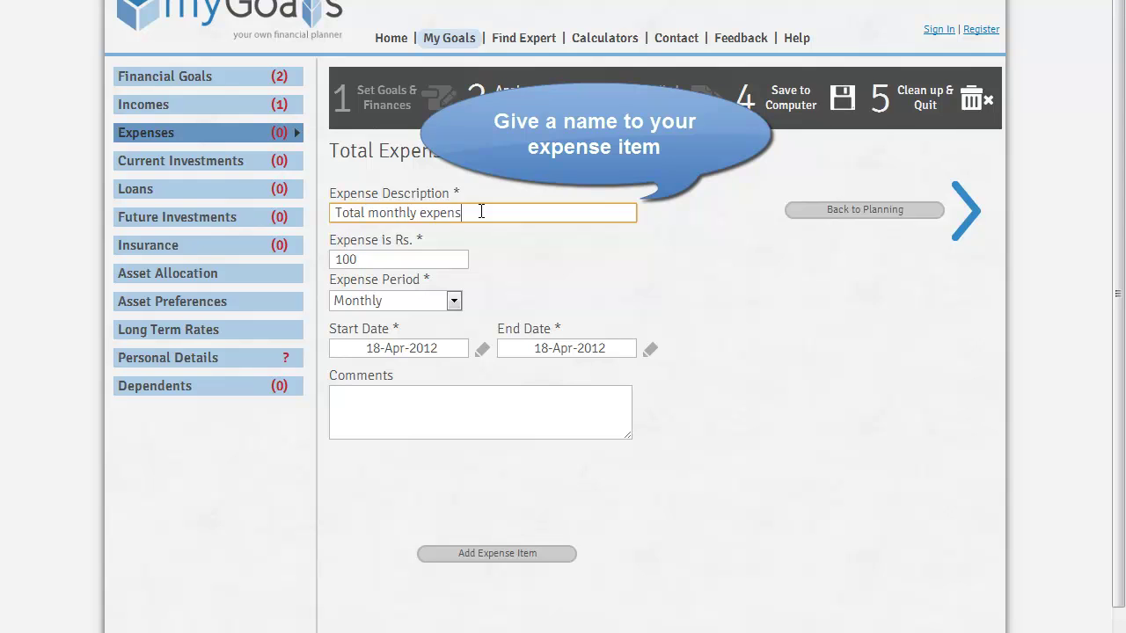
Step: Set the expense amount to Rs. 25000 with a Monthly expense period
double_click(415, 258)
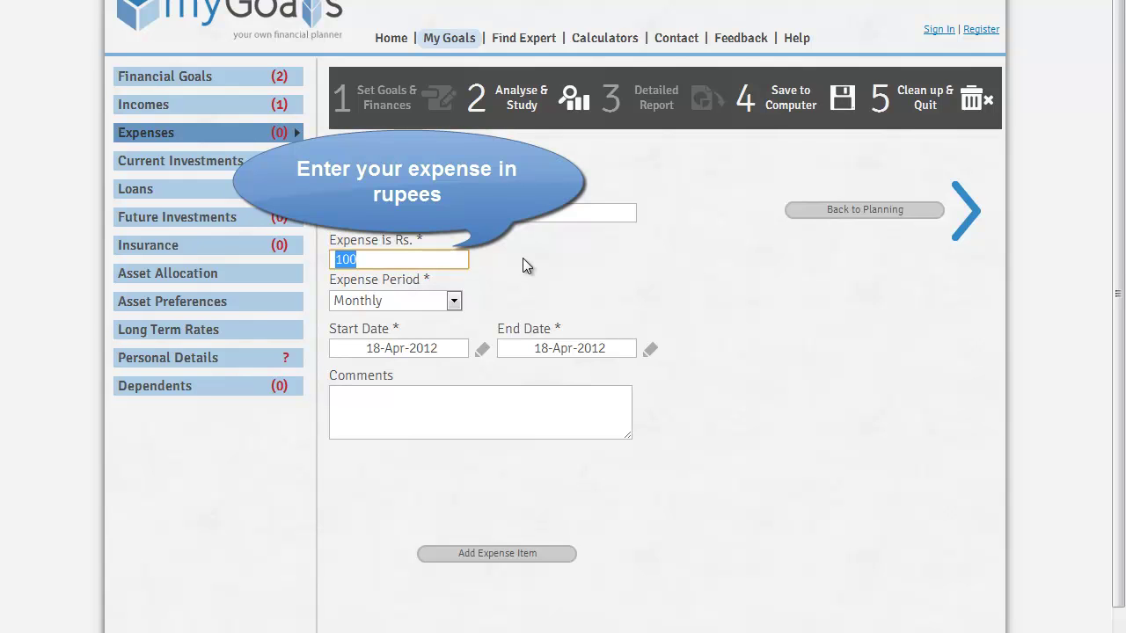
text(25000)
click(453, 302)
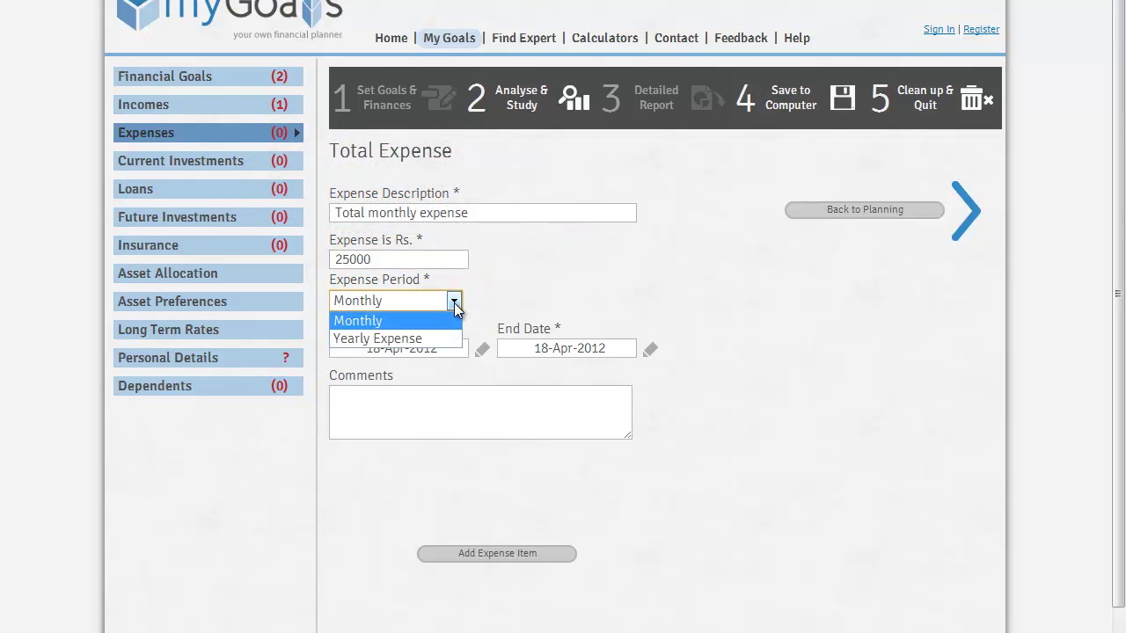
click(440, 323)
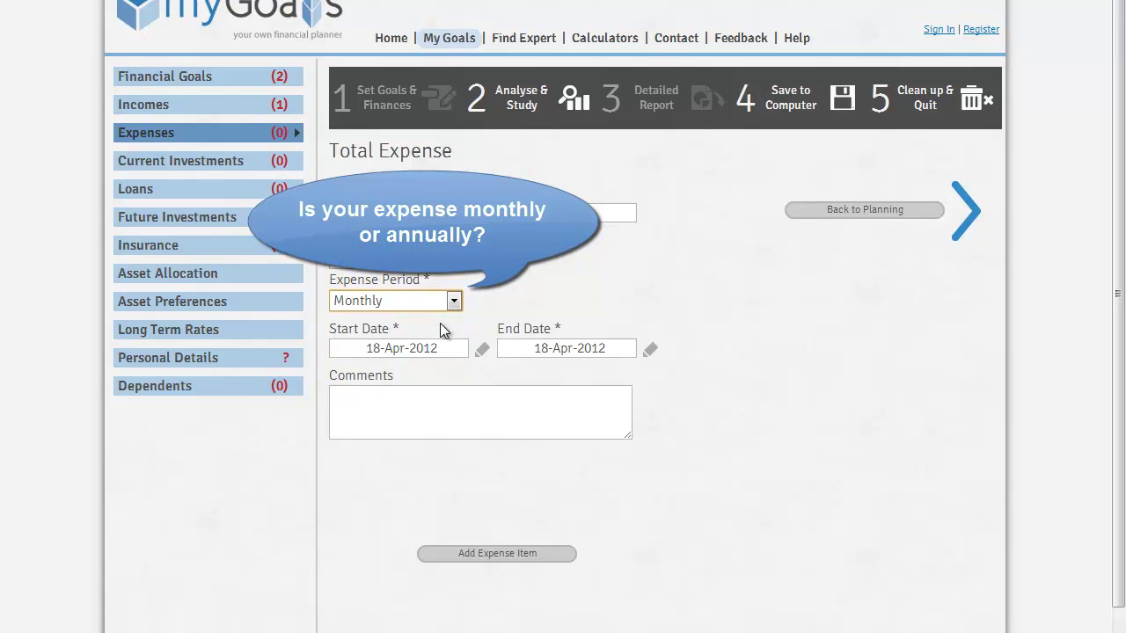
Step: Set the expense's start date to 01-Apr-2010
click(482, 356)
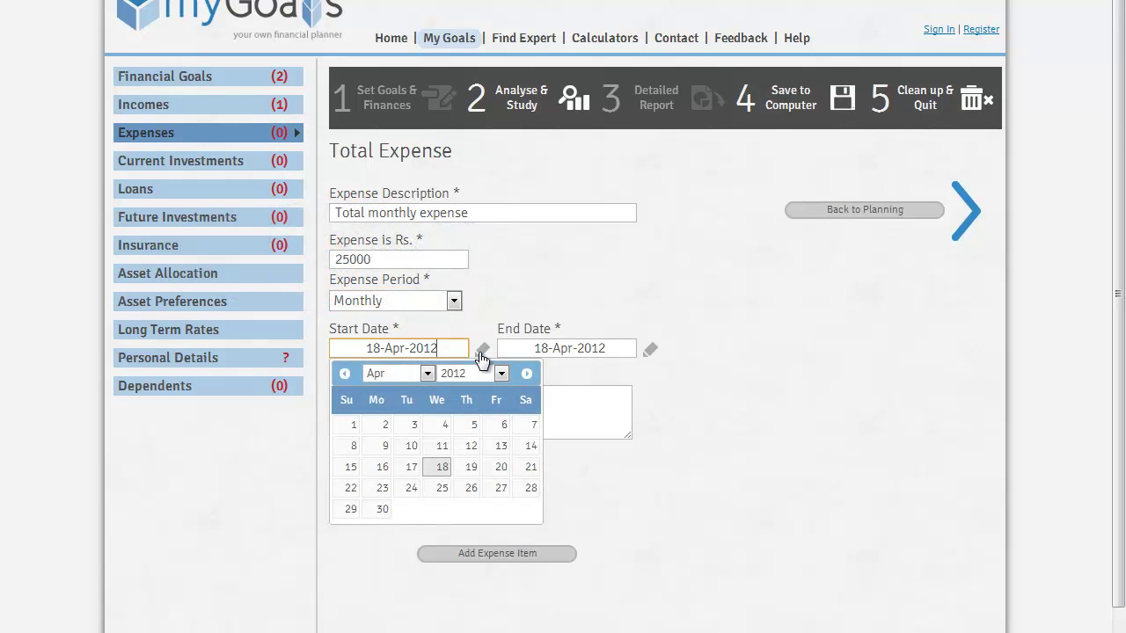
click(502, 375)
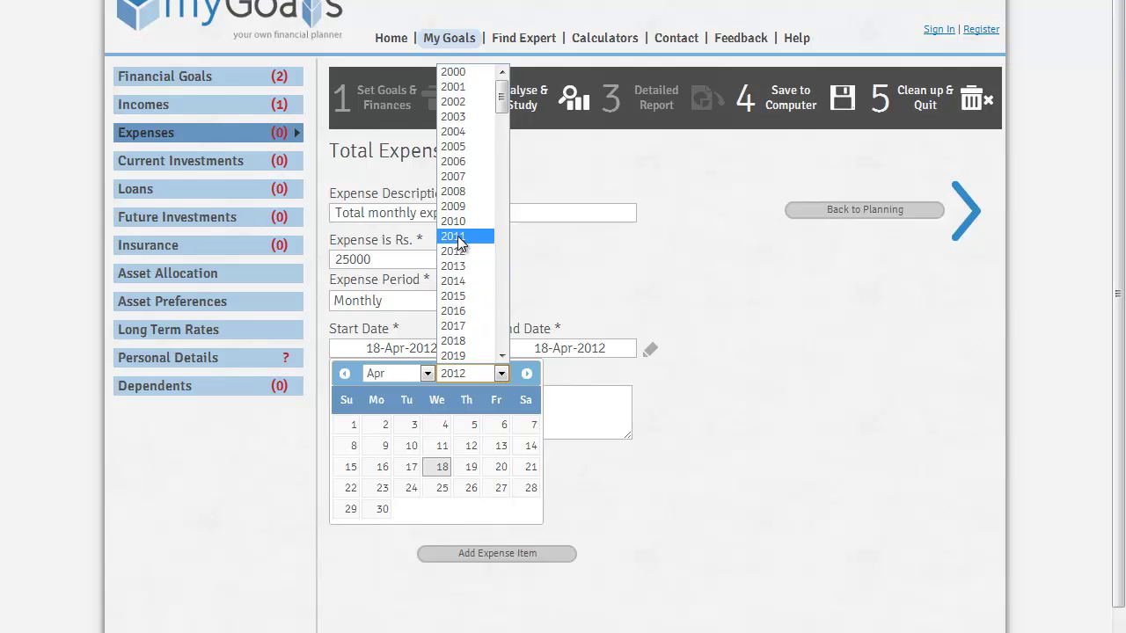
click(459, 224)
click(426, 374)
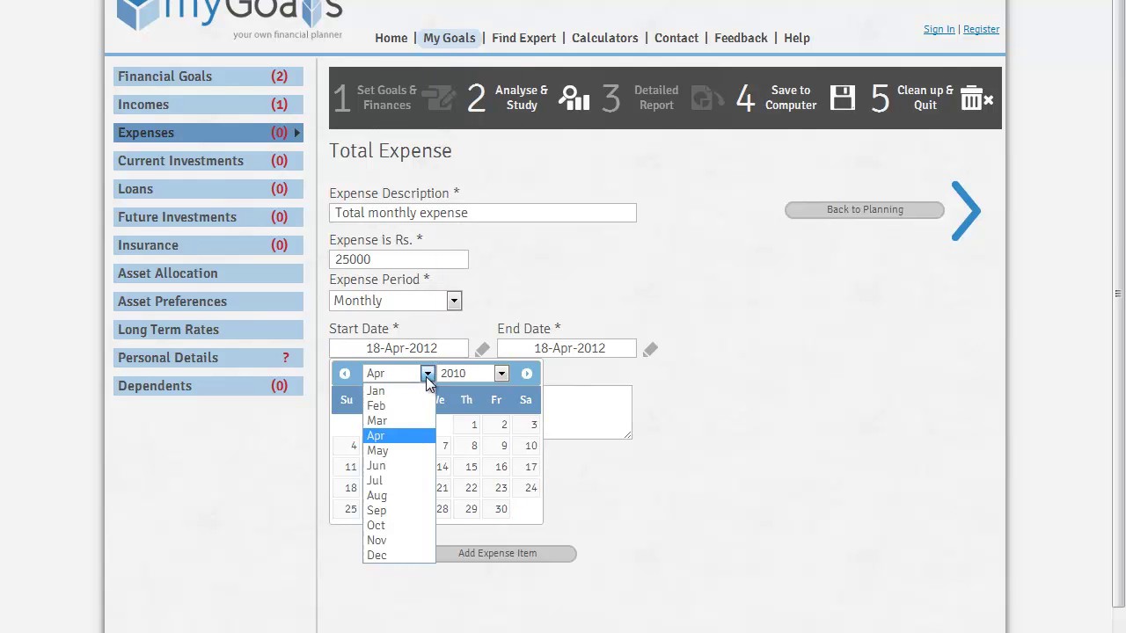
click(411, 436)
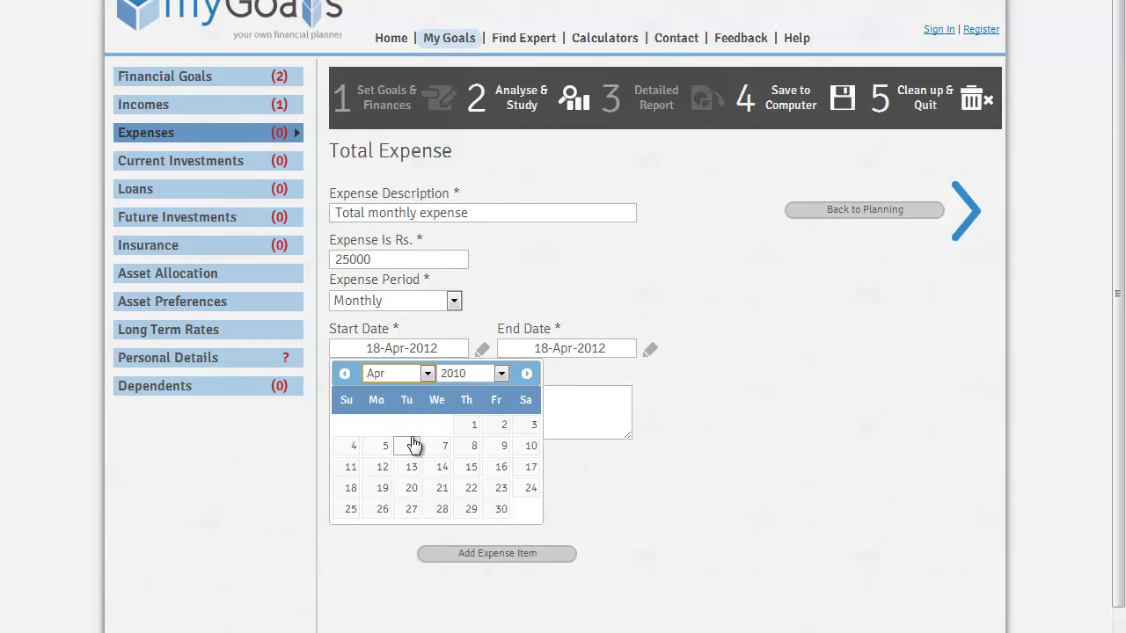
click(470, 427)
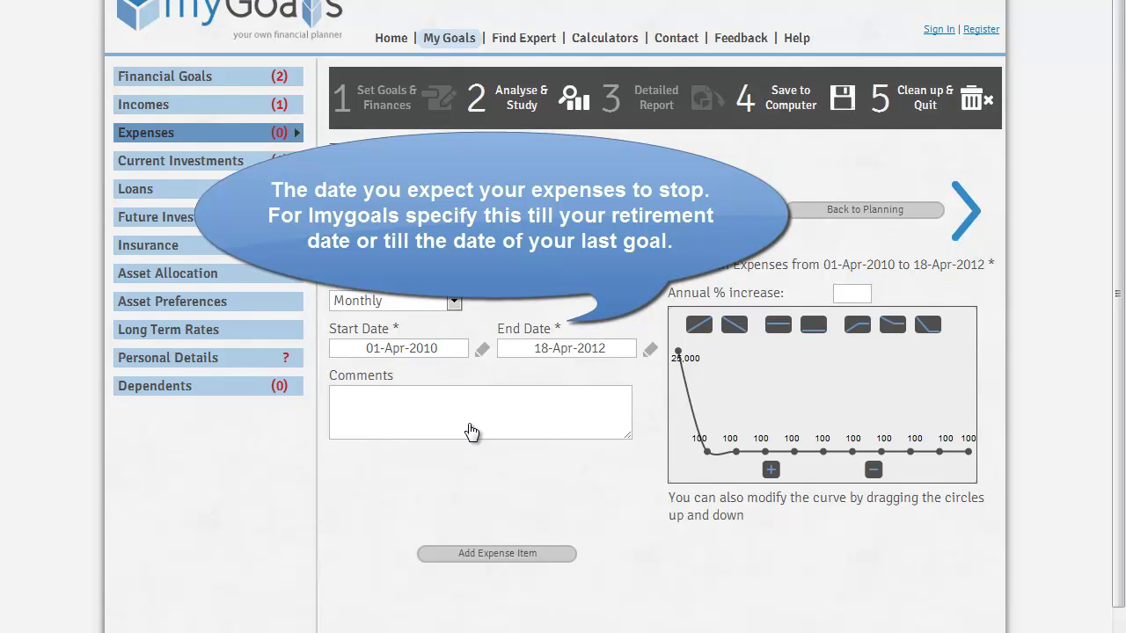
Step: Set the expense's end date to 30-Sep-2035
click(649, 351)
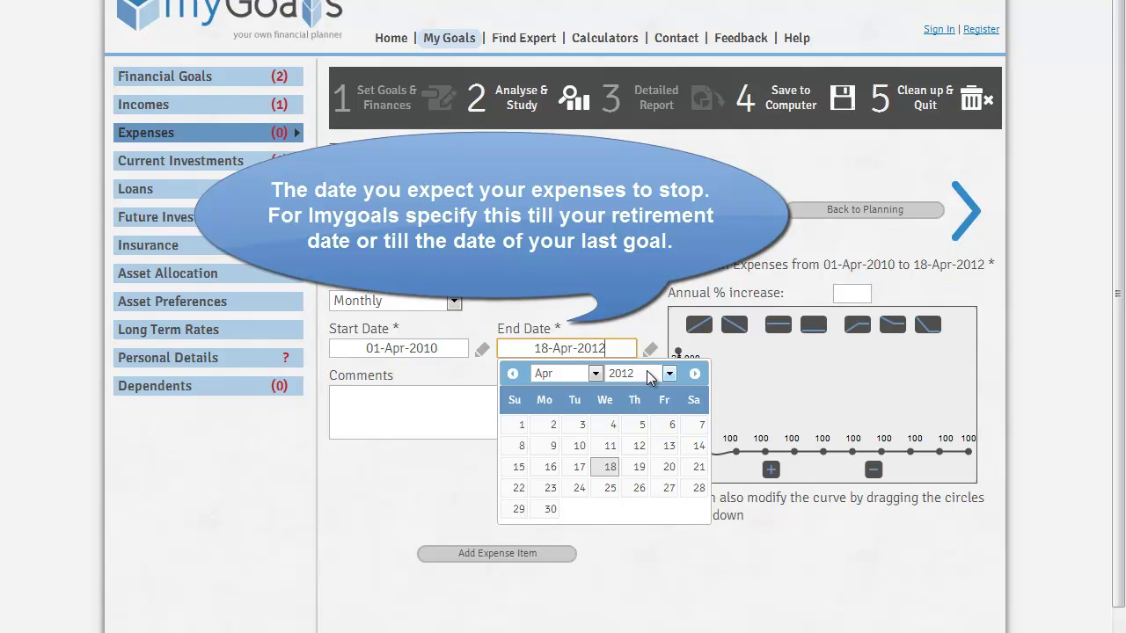
click(646, 370)
scroll(667, 335, down, 5)
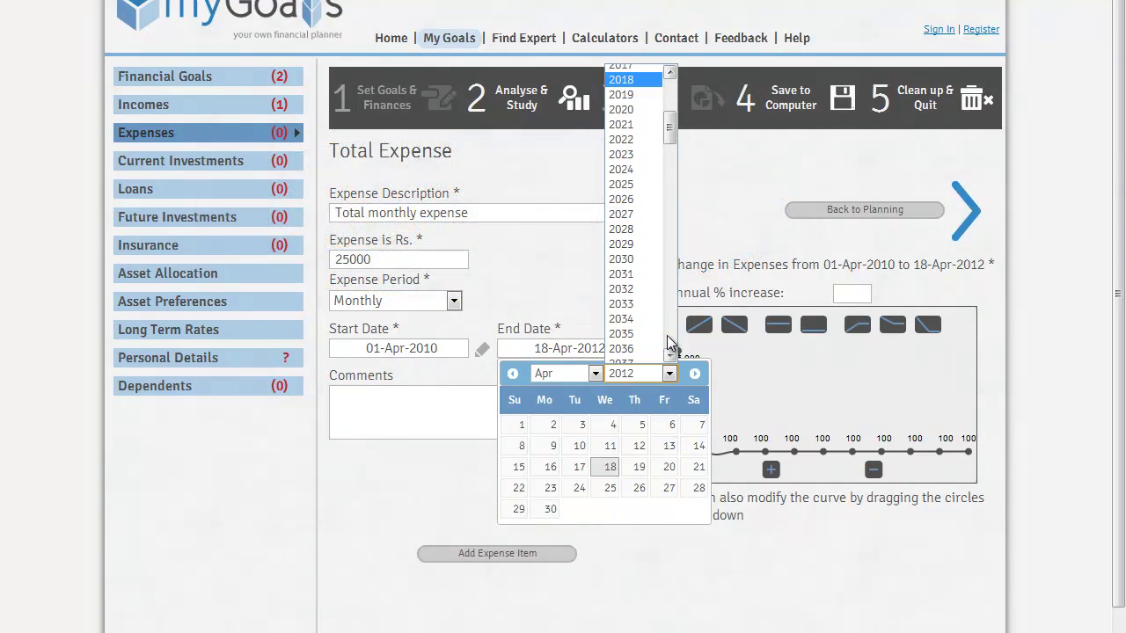
click(640, 341)
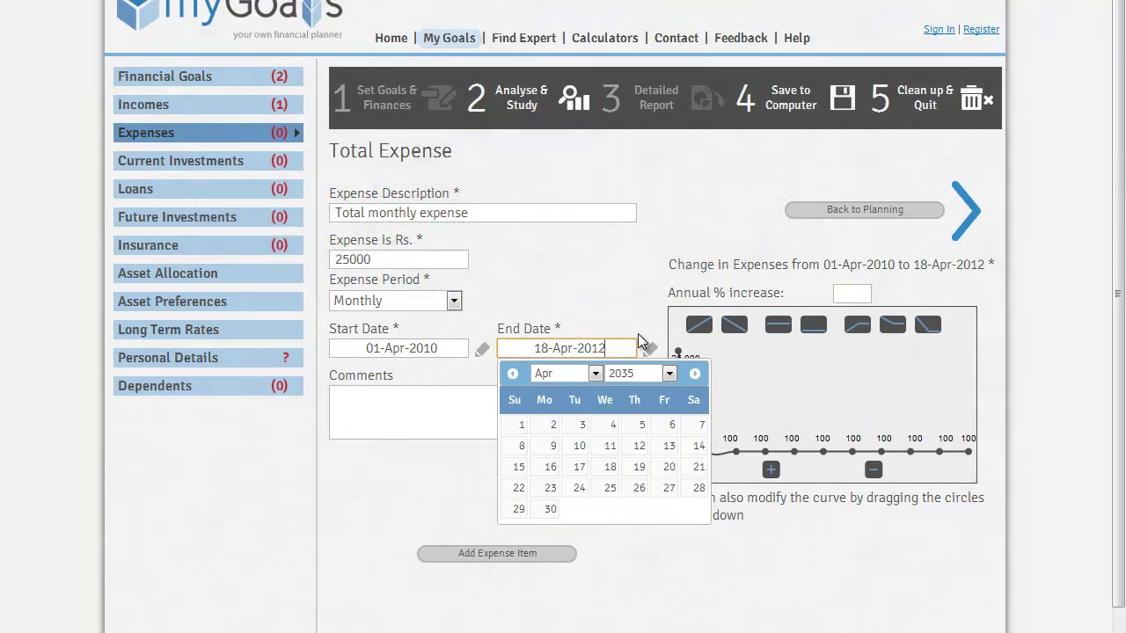
click(587, 376)
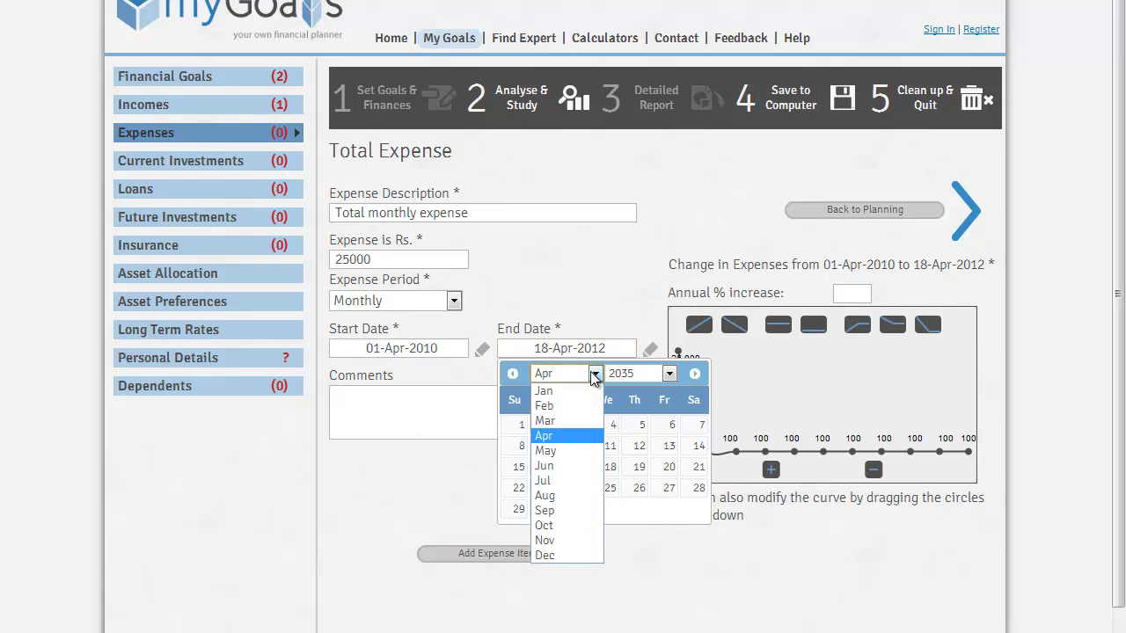
click(581, 508)
click(518, 530)
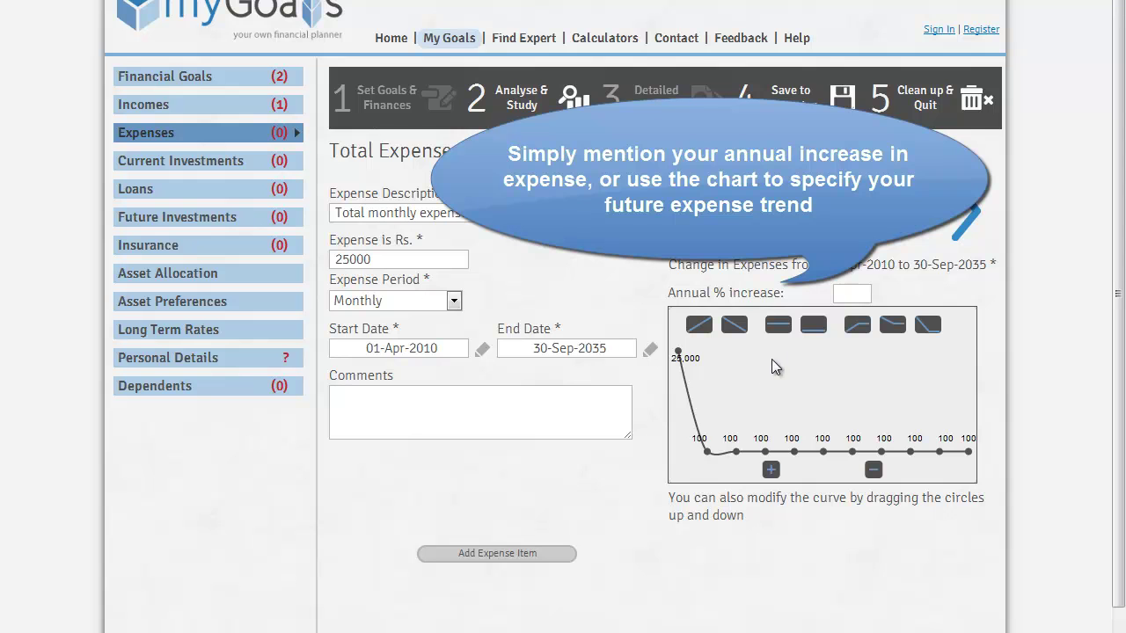
Step: Try the flat and steadily rising expense trends on the chart, and set the annual increase to 7%
click(779, 327)
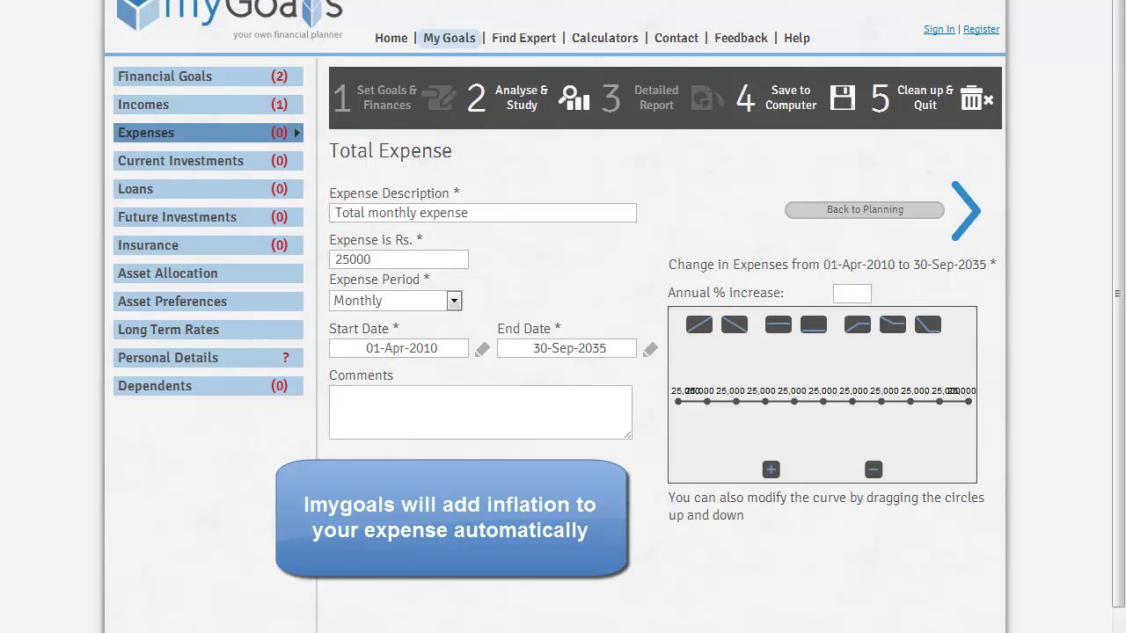
click(703, 327)
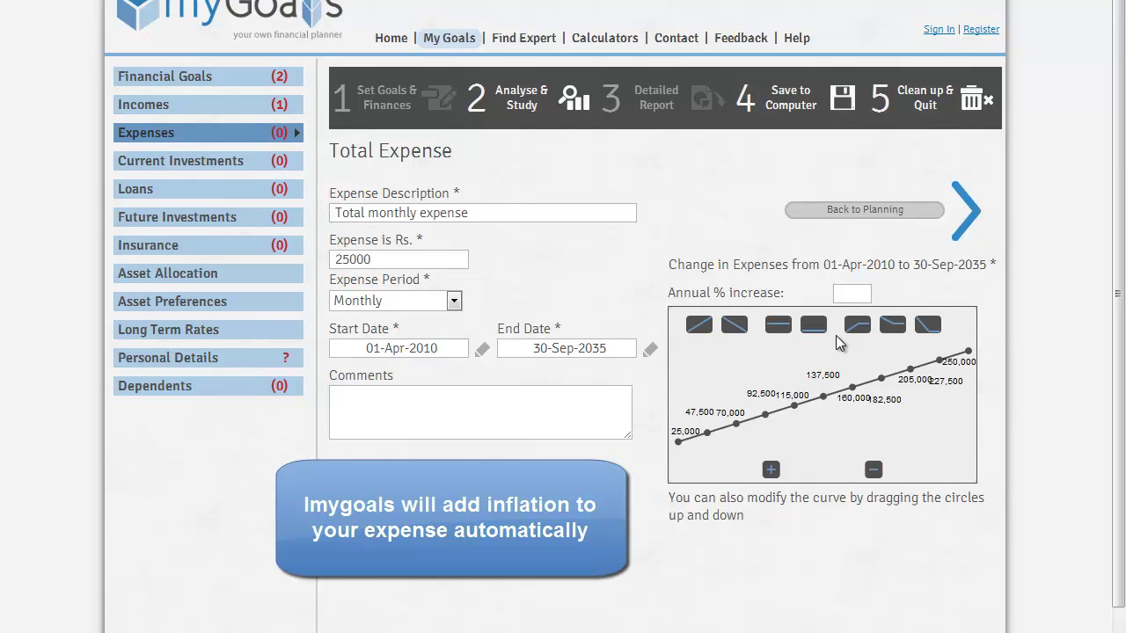
click(857, 295)
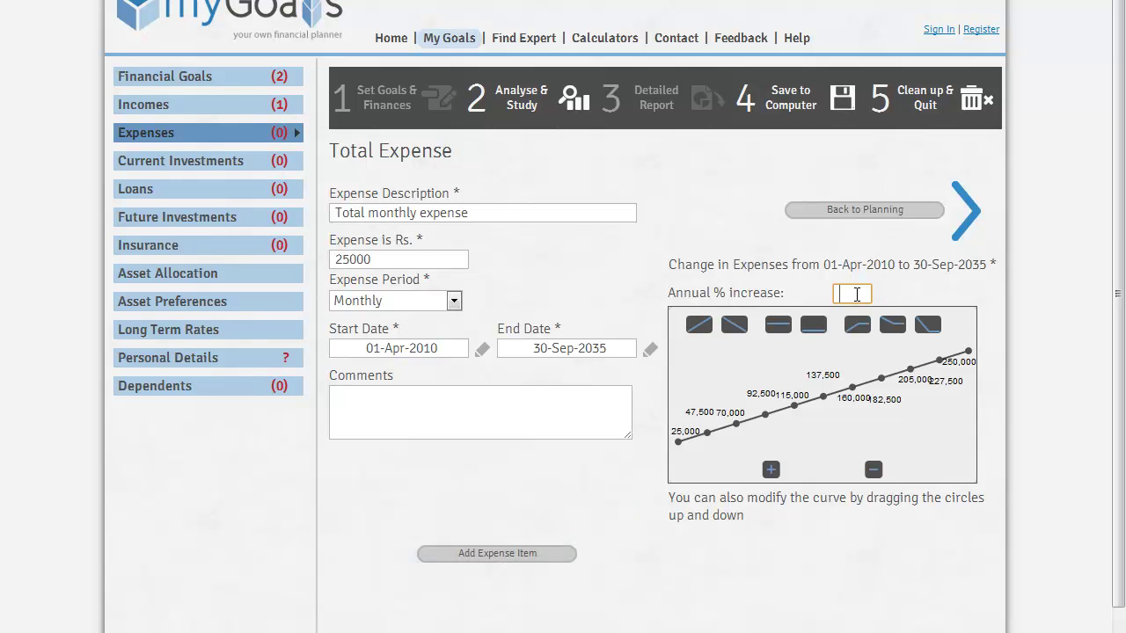
text(7)
key(Return)
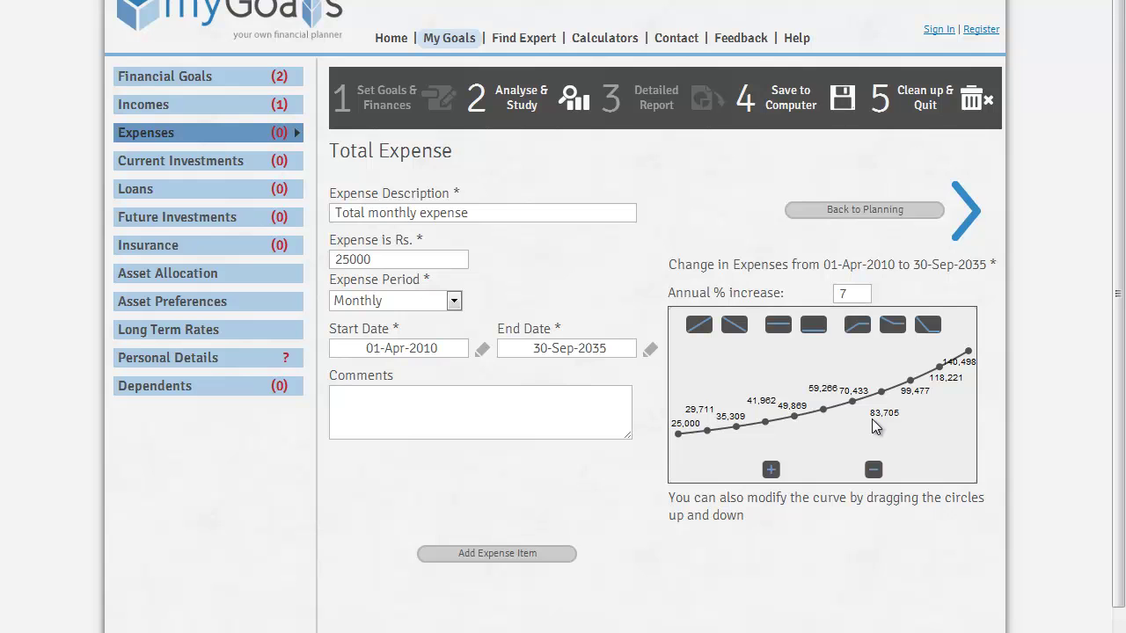
Step: Enter the comment "Total monthly expenses includes food, clothing, rental and other expenses" and add the expense item
click(532, 410)
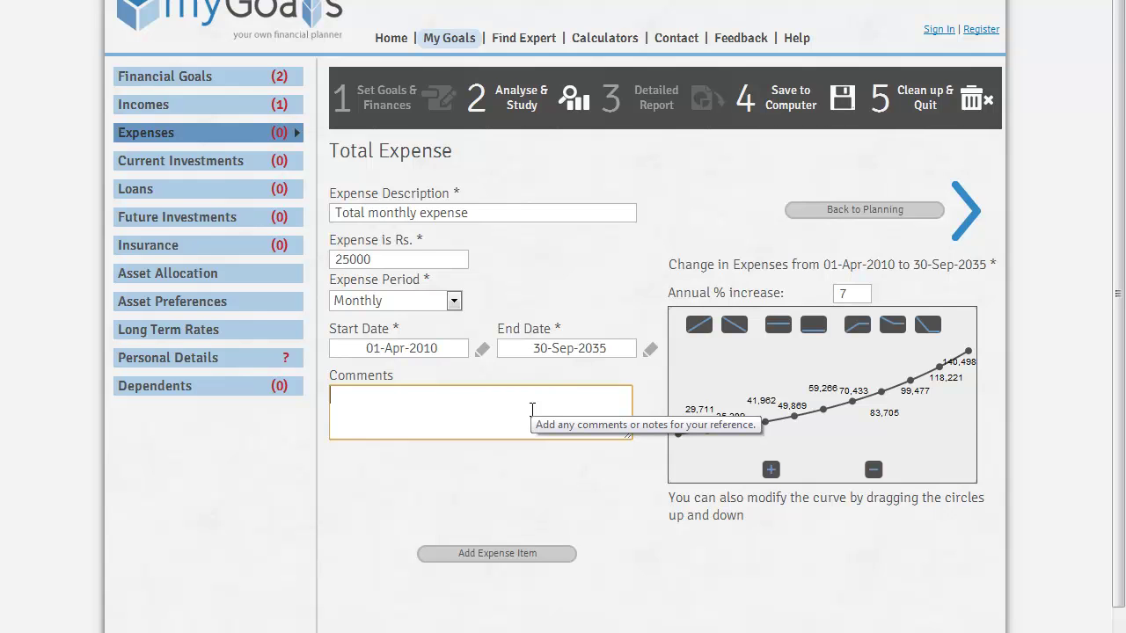
text(Total monthly expens)
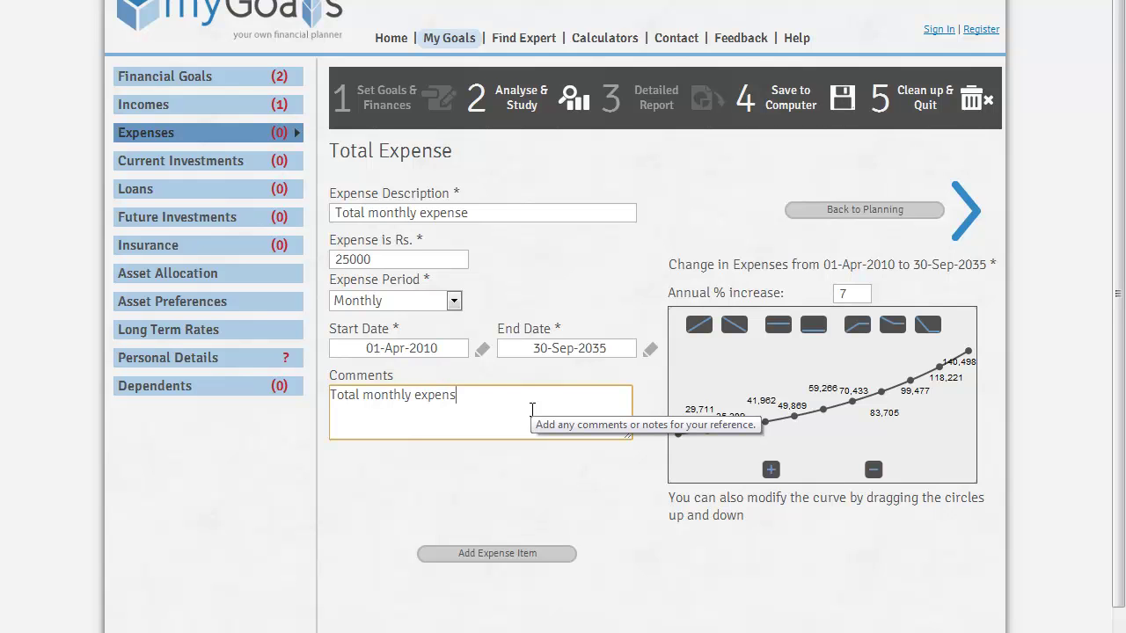
text(es includes)
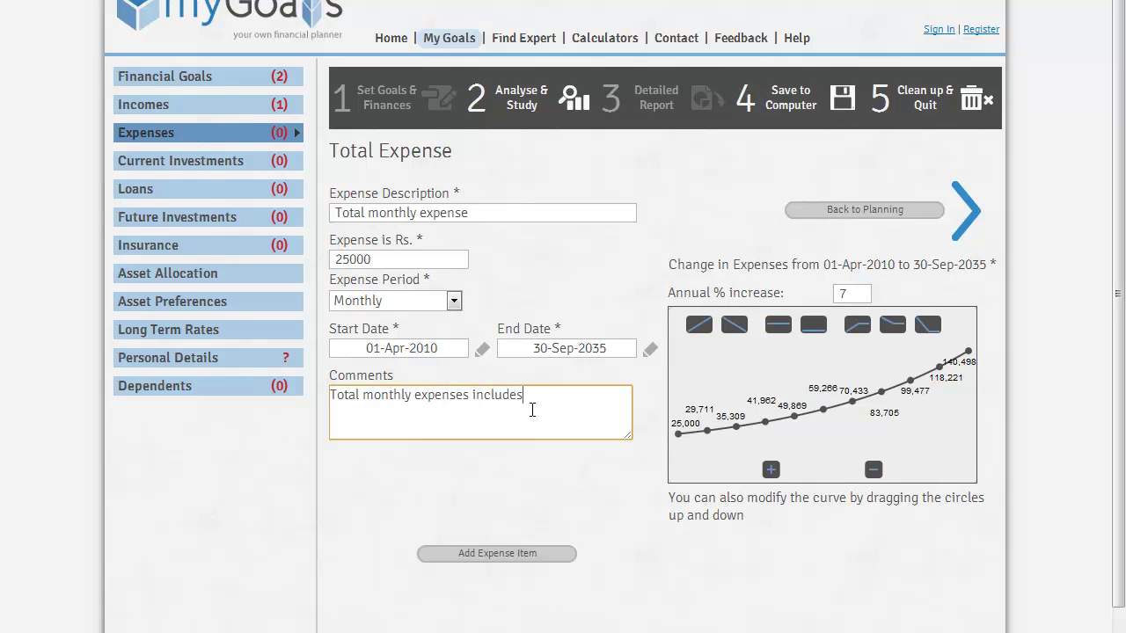
text( food, clothing, rental and other)
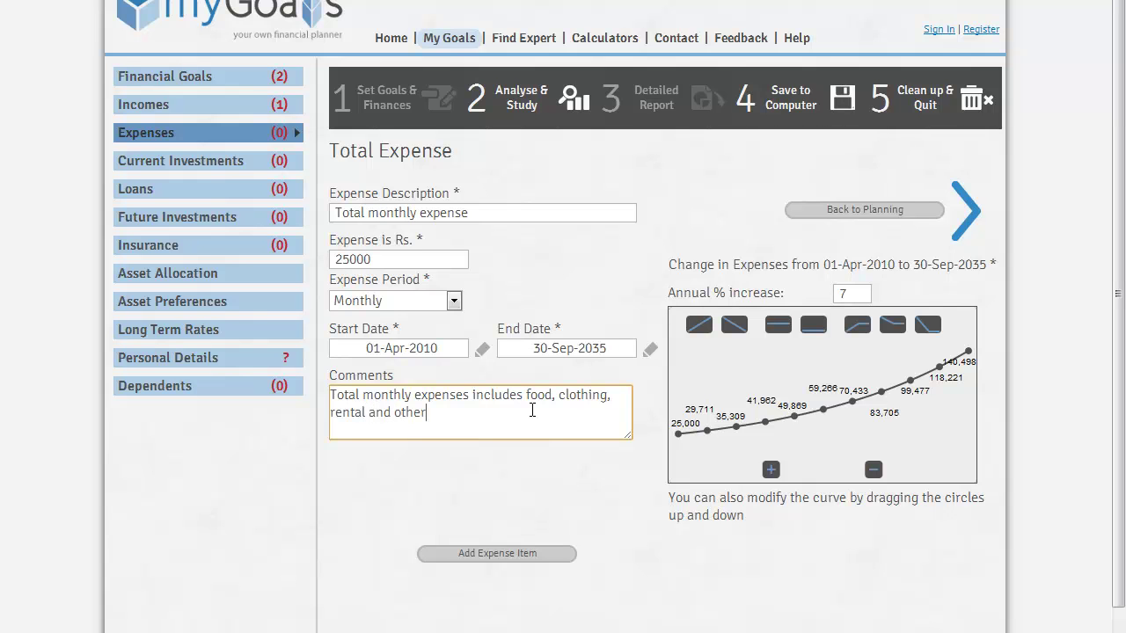
text( expenses)
click(486, 555)
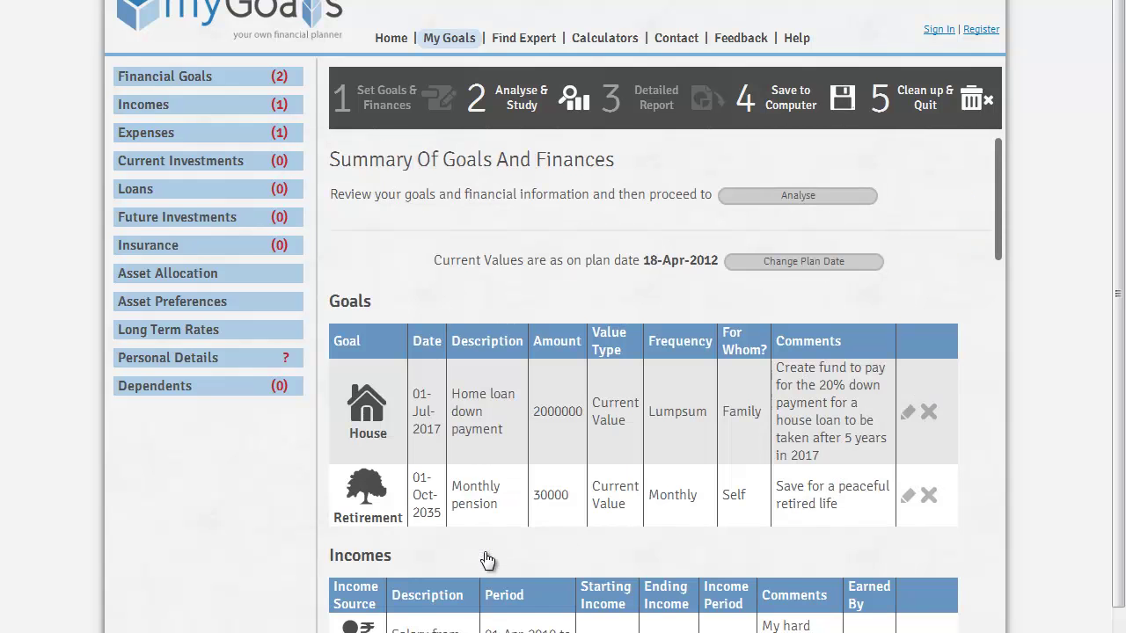
Step: Open the total monthly expense for editing from the summary and set its annual increase to 8%
scroll(506, 494, down, 3)
scroll(507, 494, down, 3)
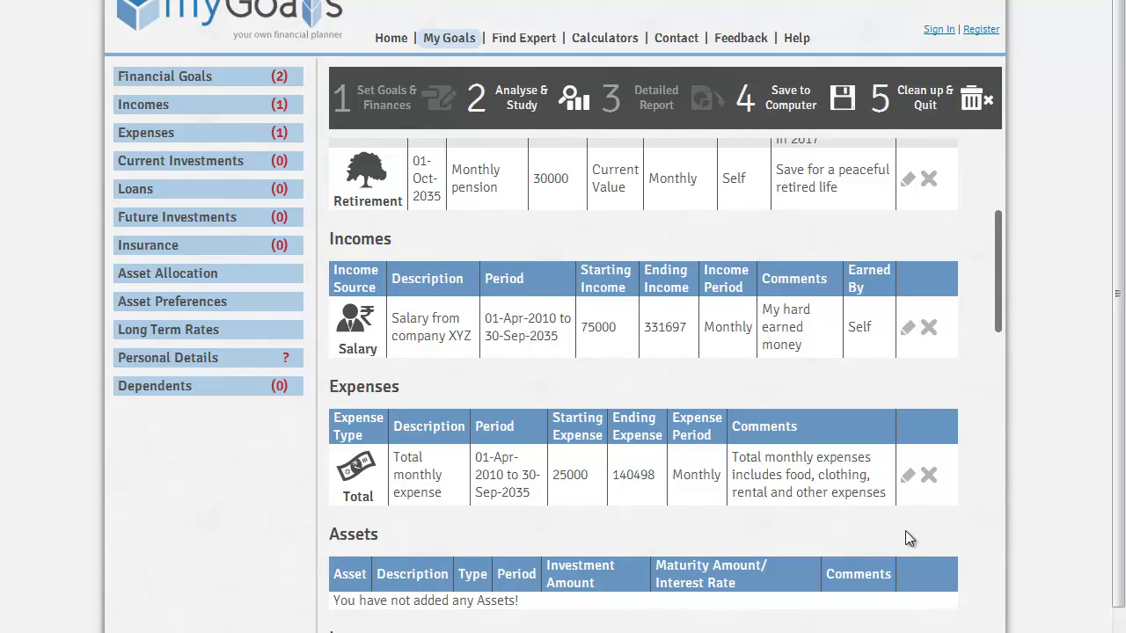
click(907, 475)
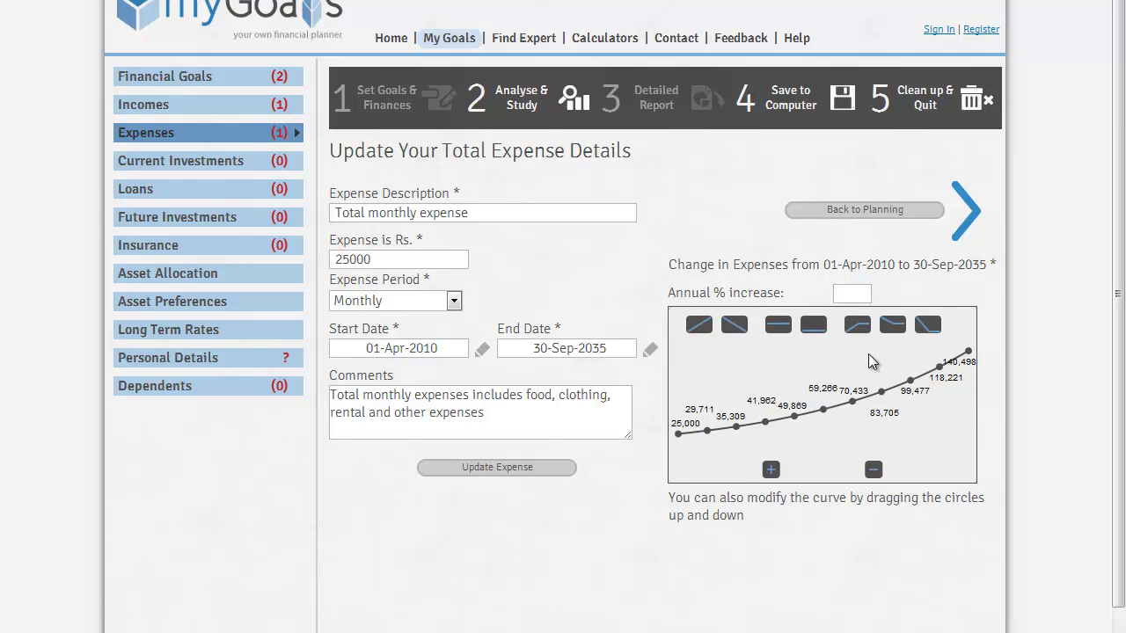
click(848, 293)
text(8)
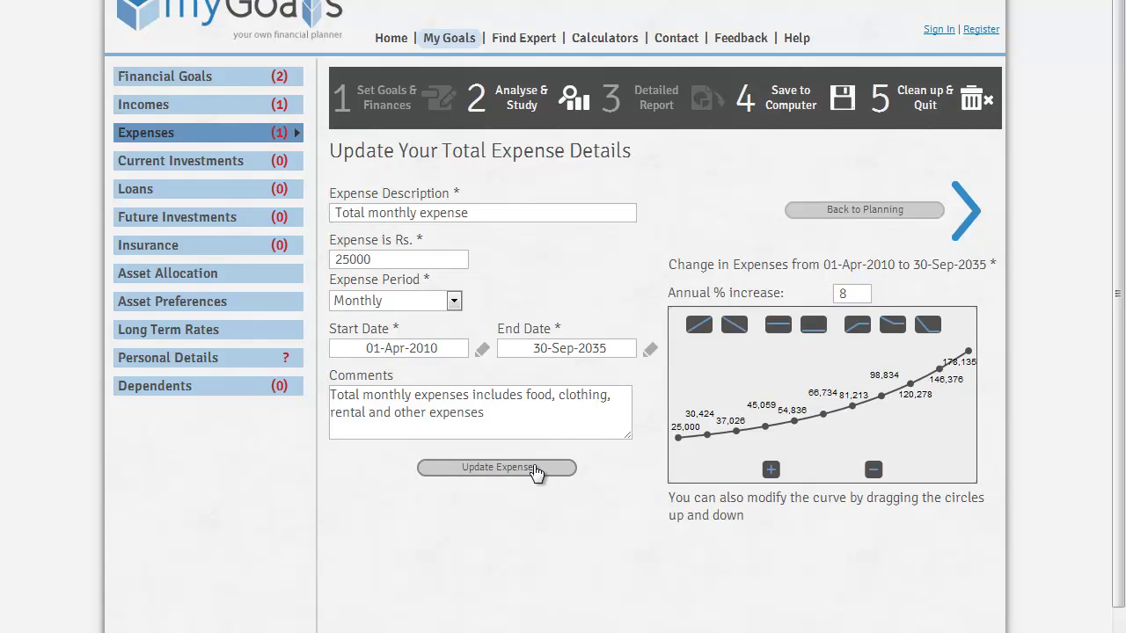
Step: Insert ", travel" after "rental" in the expense's comments and save the updated expense
click(367, 415)
text(, )
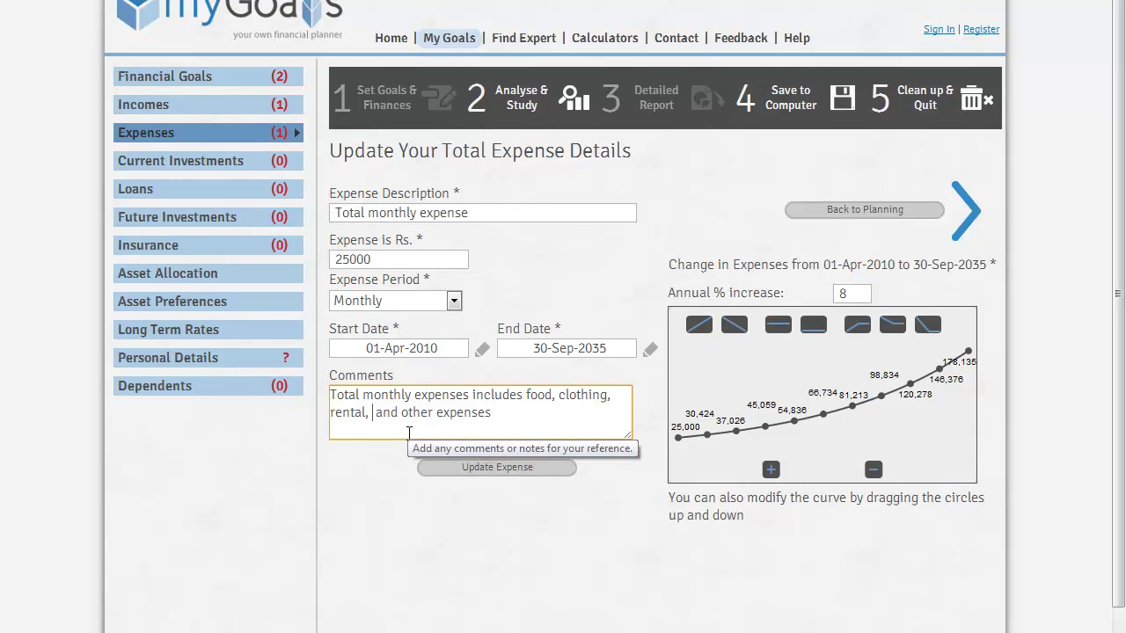
text(travel)
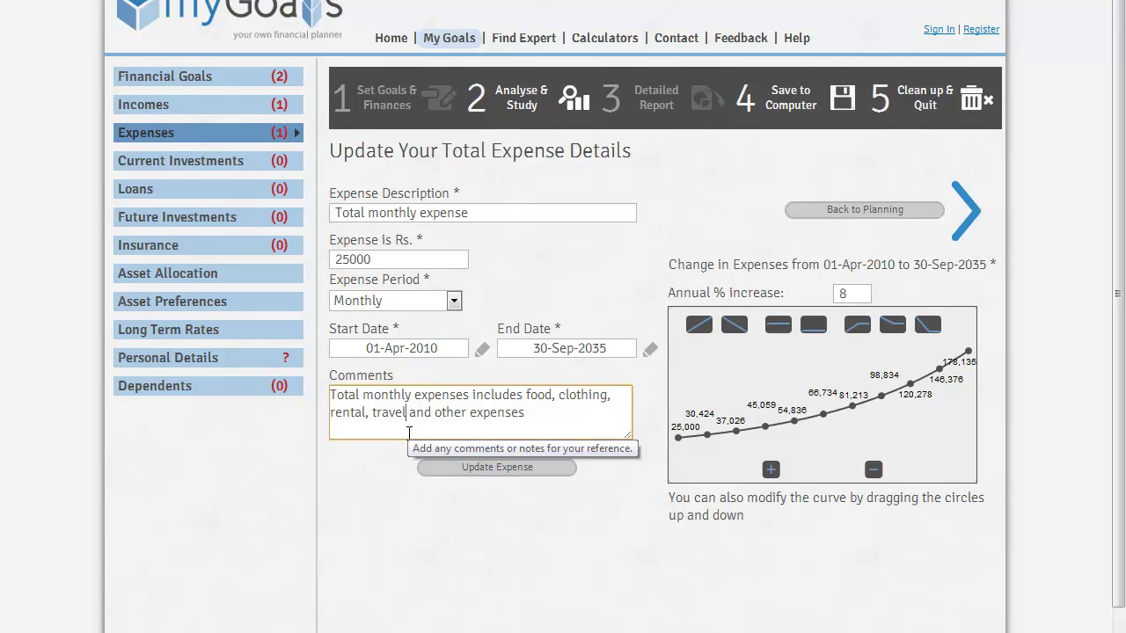
click(523, 474)
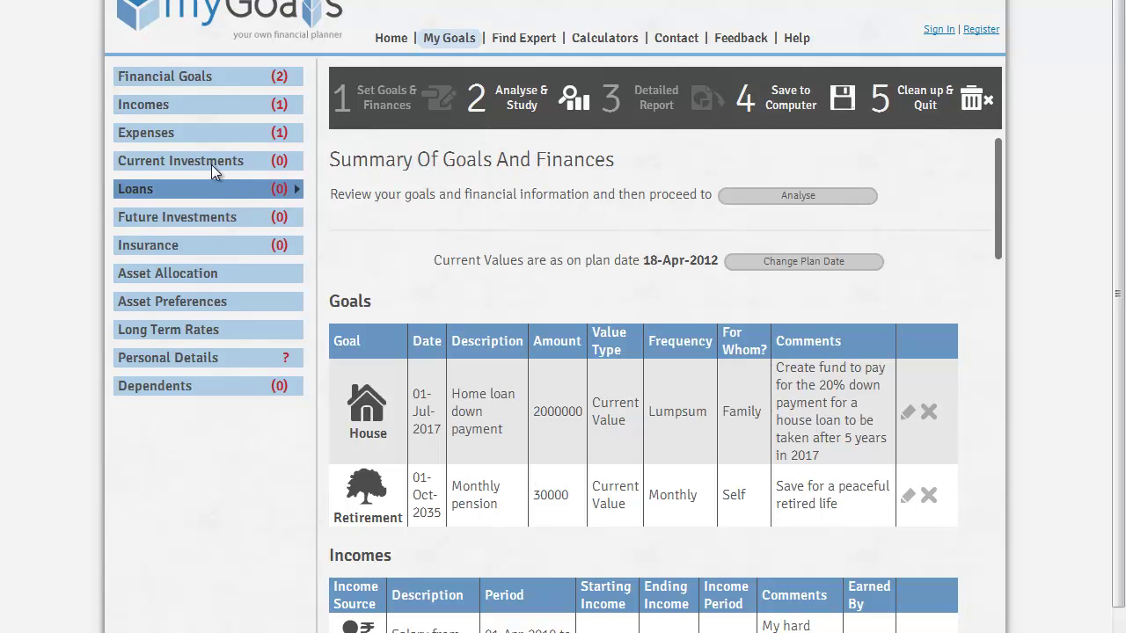
Step: Review the updated entry in the Expenses list and return to the goals and finances summary
click(206, 132)
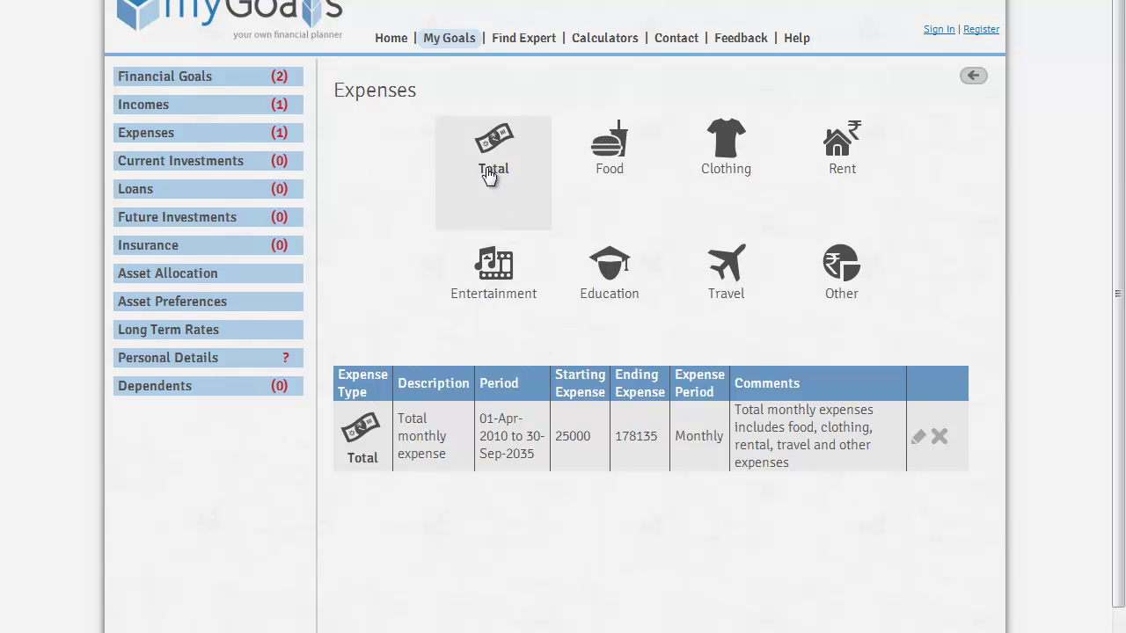
click(974, 78)
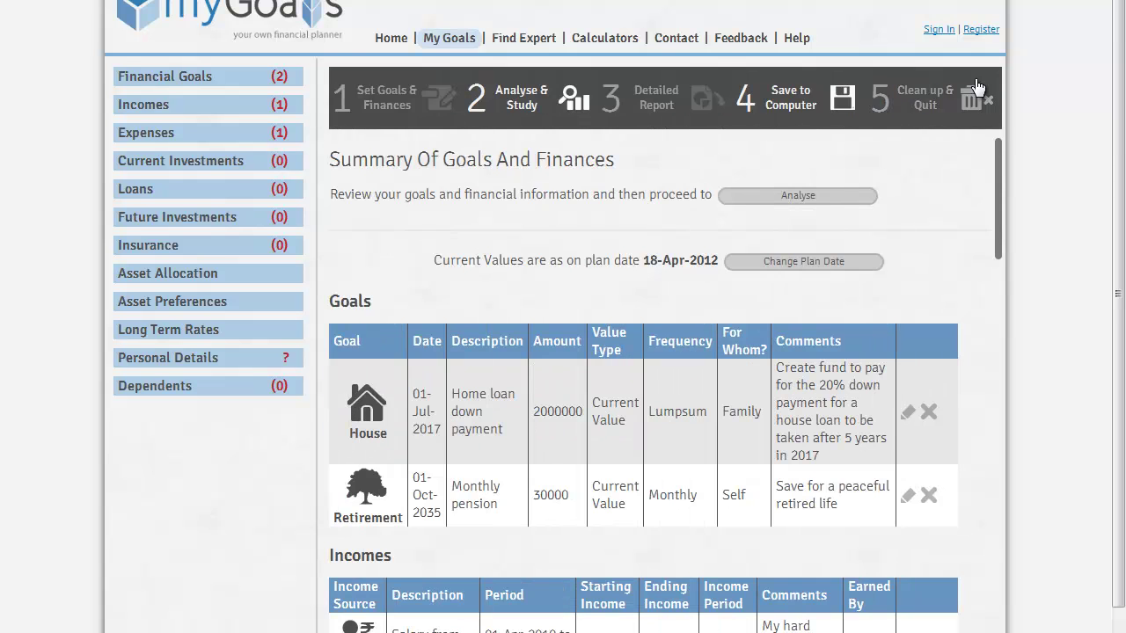